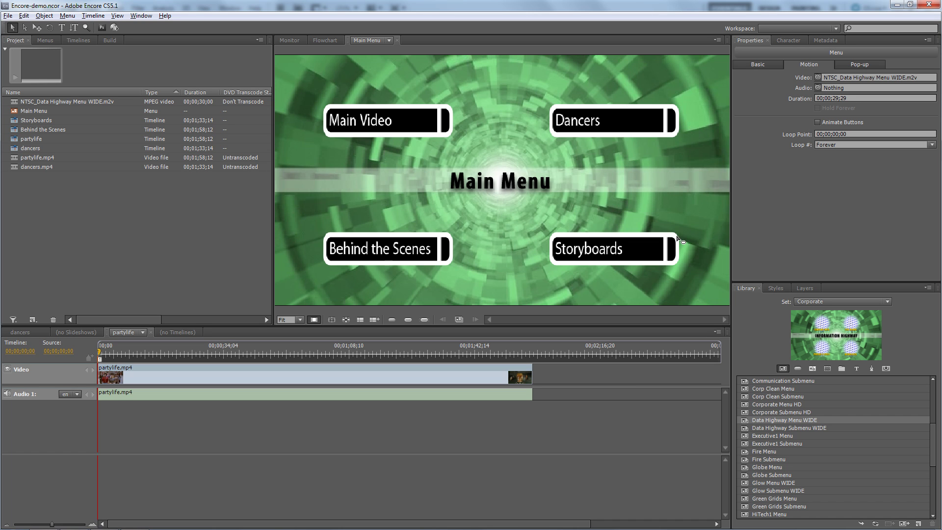
Step: Add the Data Highway Menu WIDE template and link the partylife timeline to the COMPANY INFO button
double_click(743, 421)
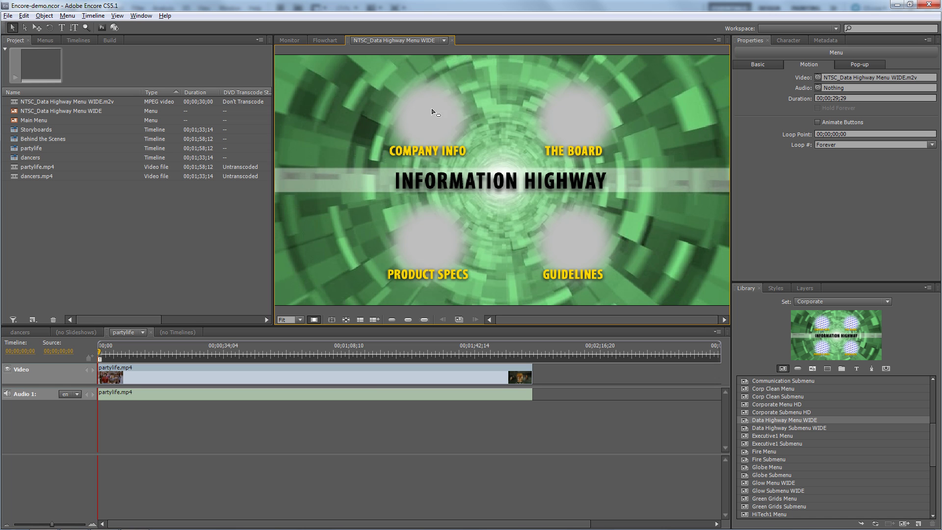
left_click_drag(16, 149, 431, 120)
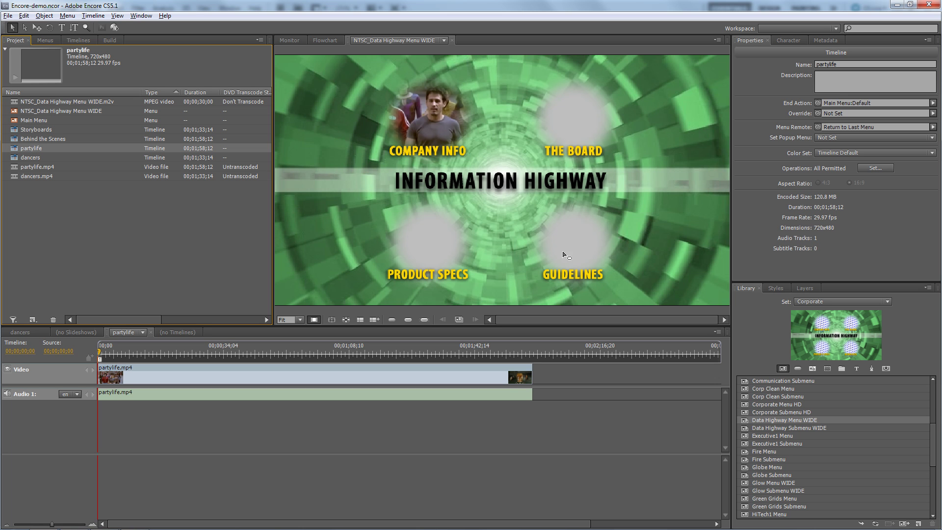
Step: Delete the NTSC_Data Highway Menu WIDE demo menu, then browse the library's button and menu templates
left_click(17, 111)
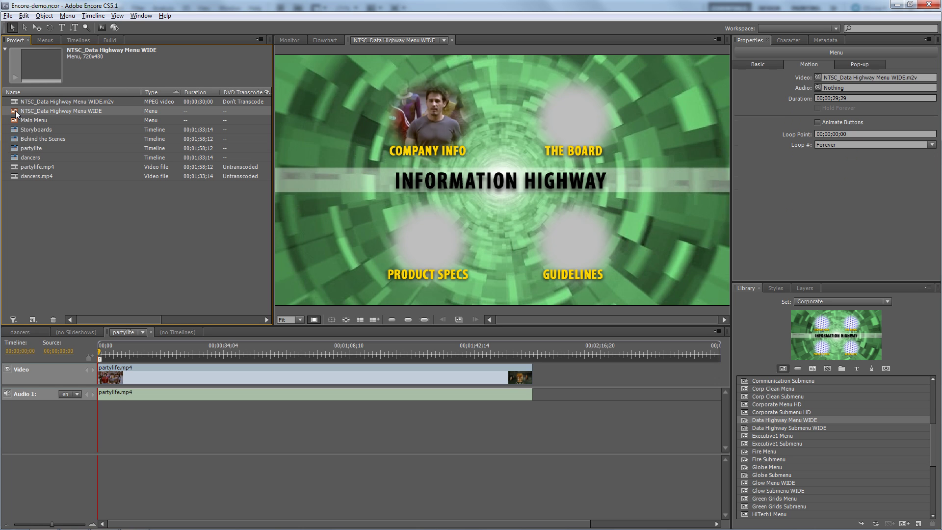
key("Delete")
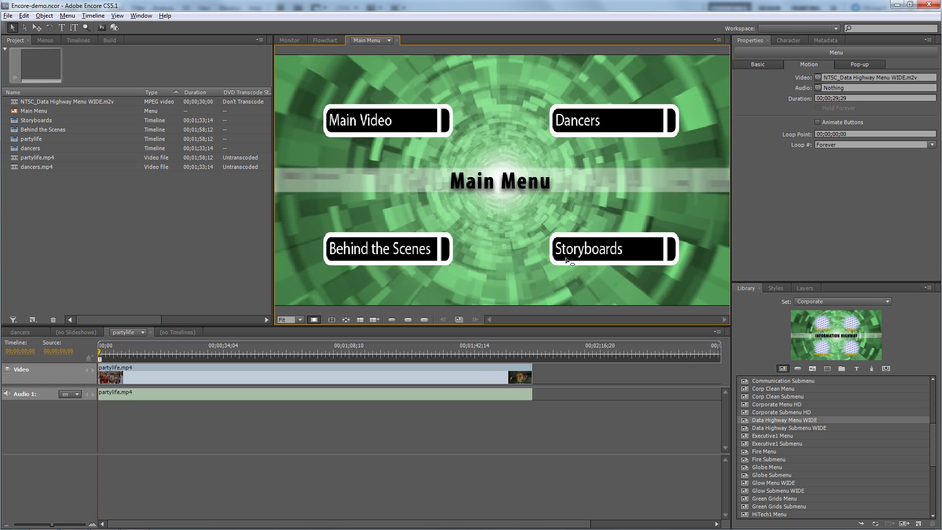
left_click(797, 369)
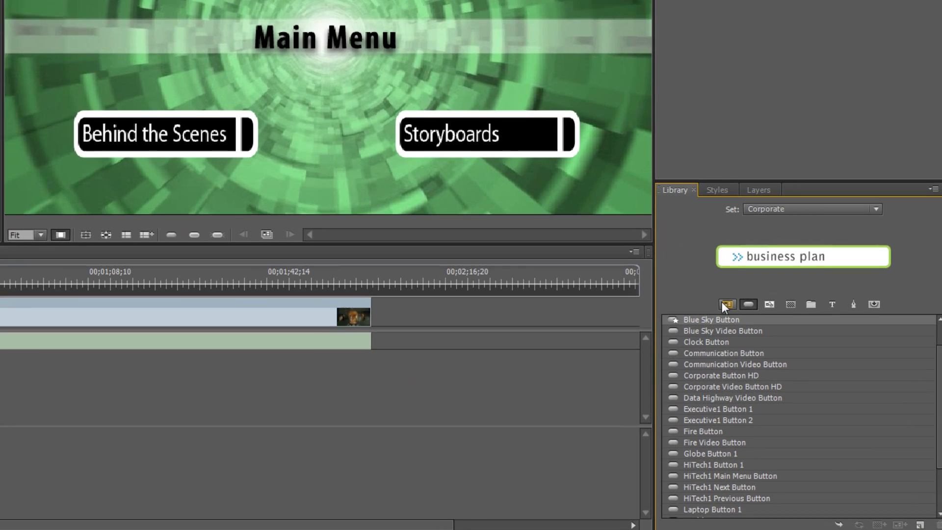
left_click(726, 304)
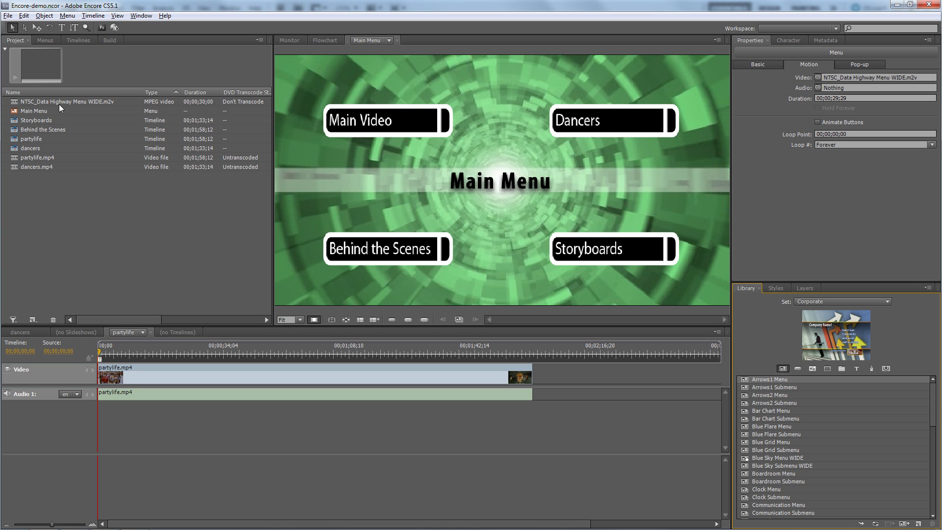
Step: Preview the menu's background video, open the Main Menu in Photoshop, and switch to Premiere Pro
left_click(17, 103)
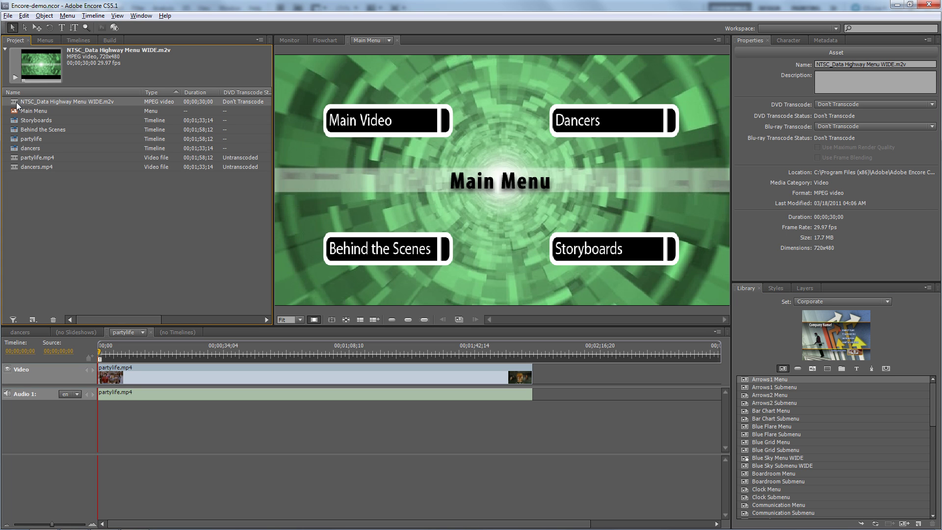
left_click(15, 78)
left_click(489, 80)
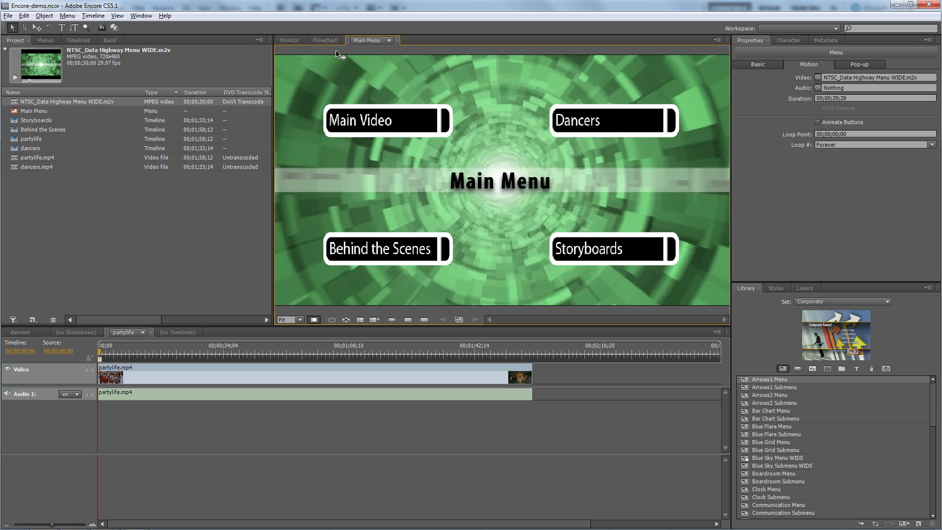
left_click(101, 30)
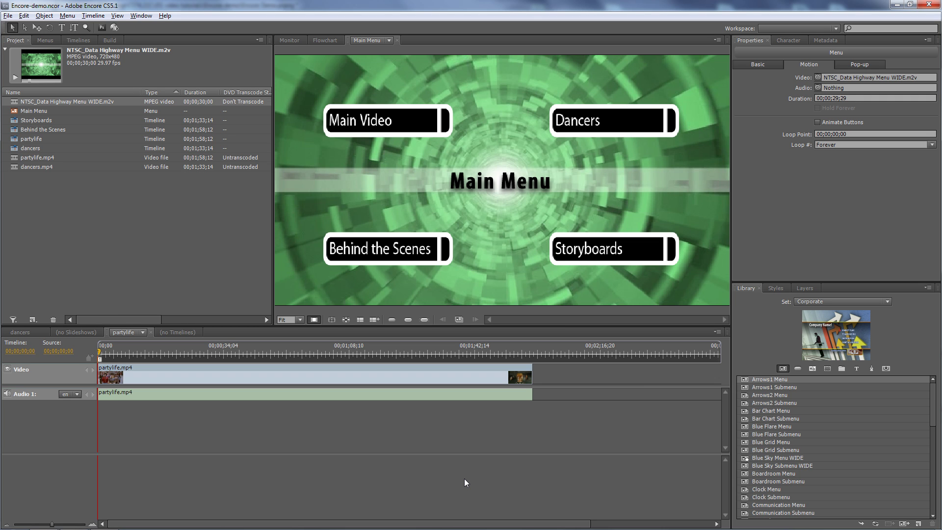
key("alt+Tab")
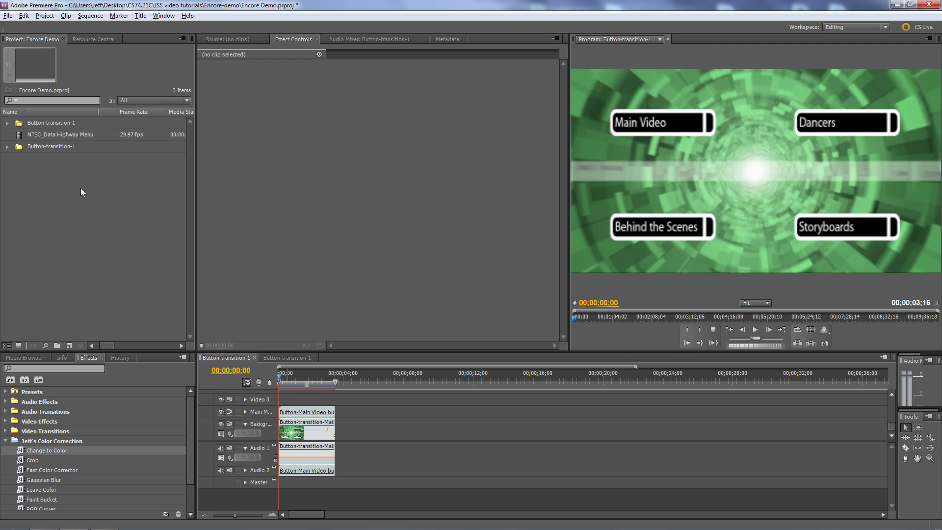
Step: Import Button-transition-1.psd into Premiere Pro as a Sequence with its chosen layers
double_click(52, 210)
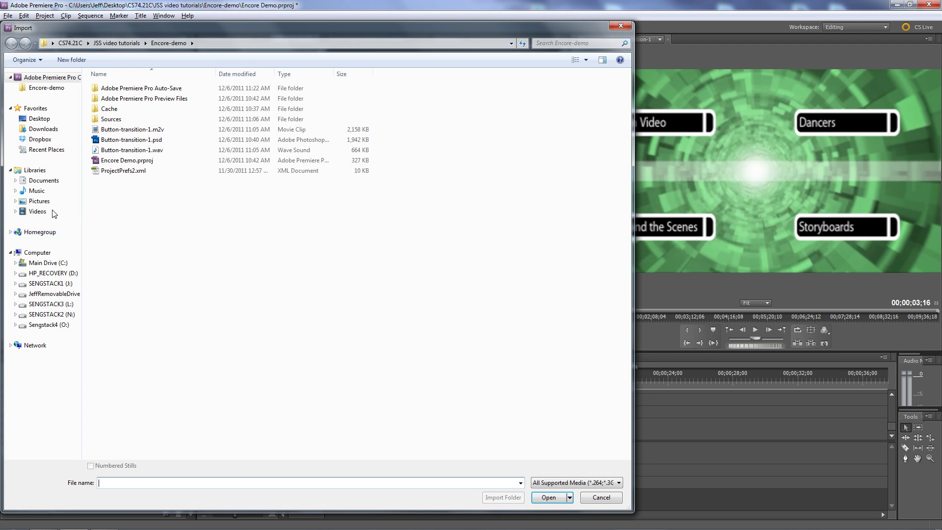
double_click(96, 140)
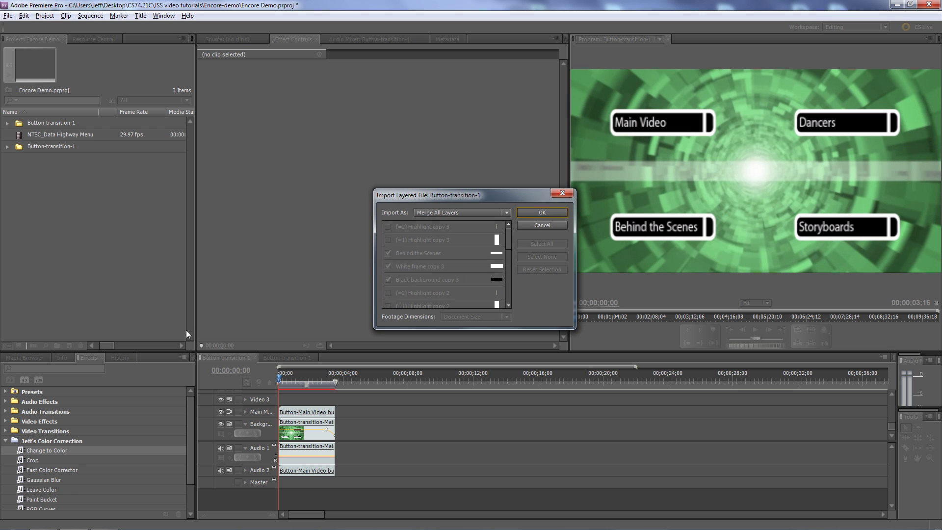
left_click(507, 214)
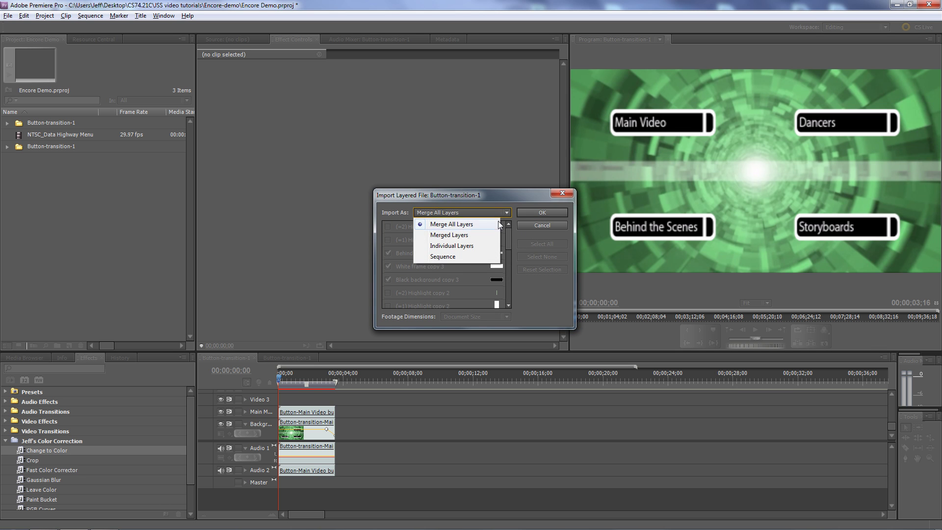
left_click(458, 257)
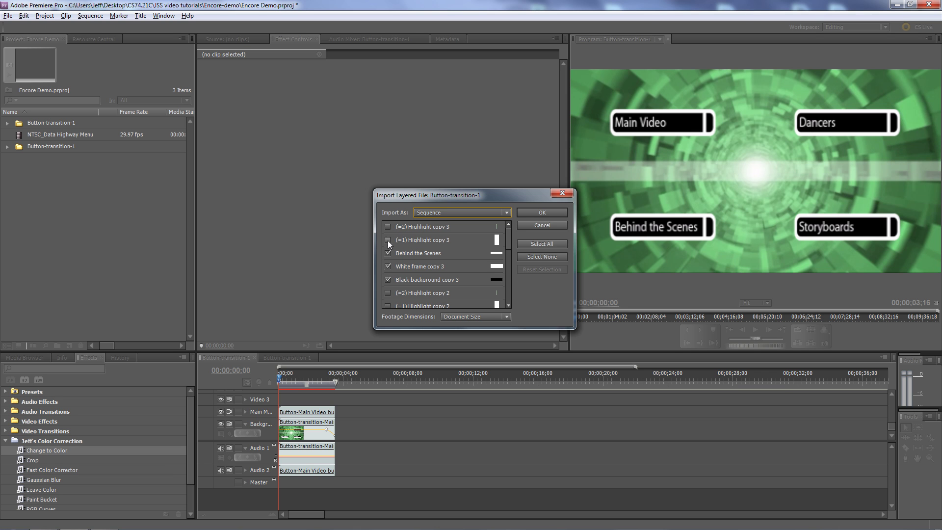
mouse_move(510, 240)
left_mouse_down()
mouse_move(507, 300)
mouse_move(508, 229)
left_mouse_up()
left_click(548, 226)
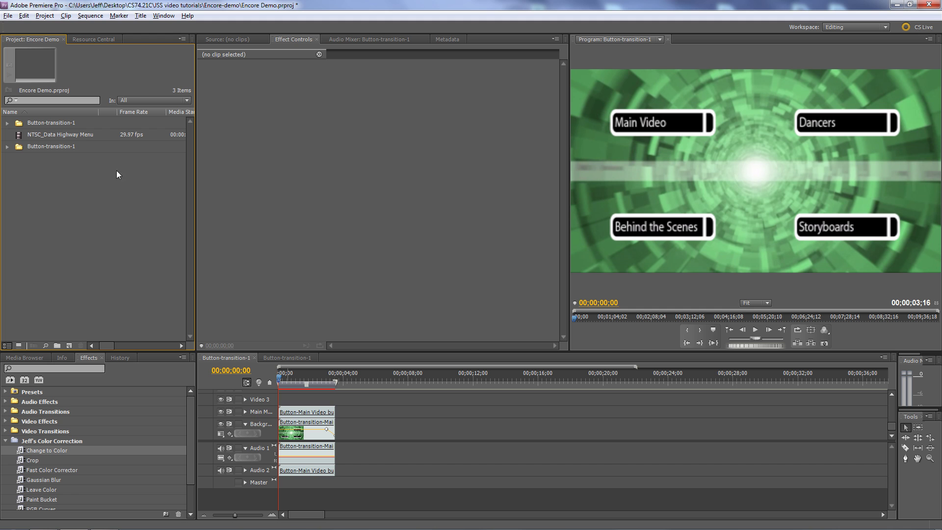
Step: Expand the layer folder and open the Button-transition-1 sequence in an enlarged timeline with nothing selected
left_click(7, 147)
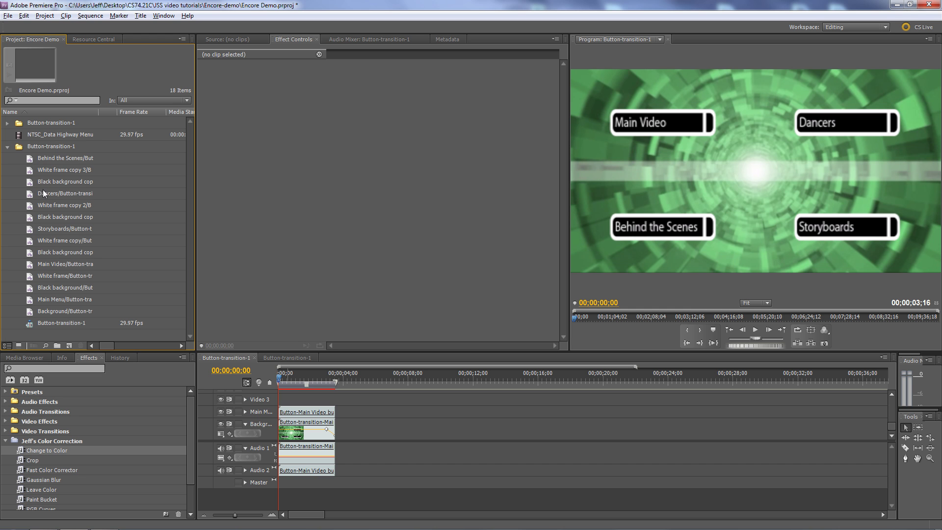
double_click(27, 323)
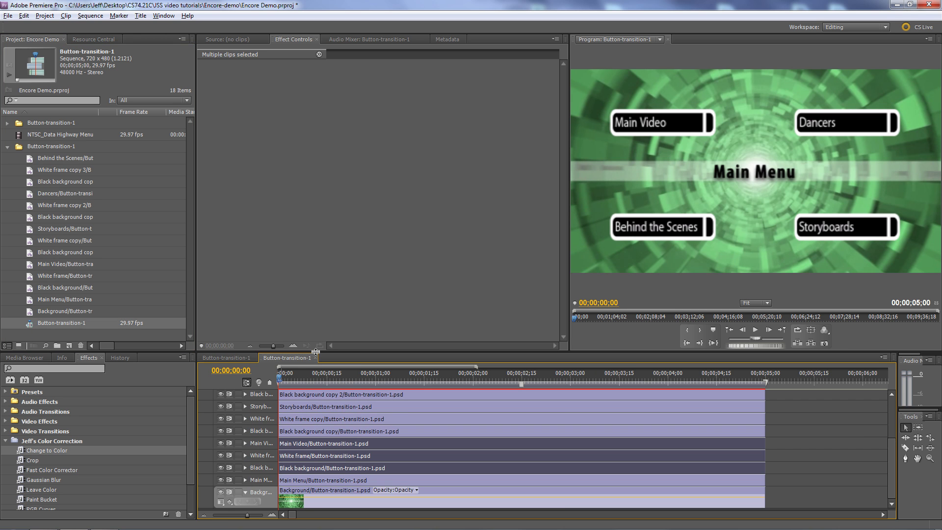
left_click_drag(316, 349, 316, 245)
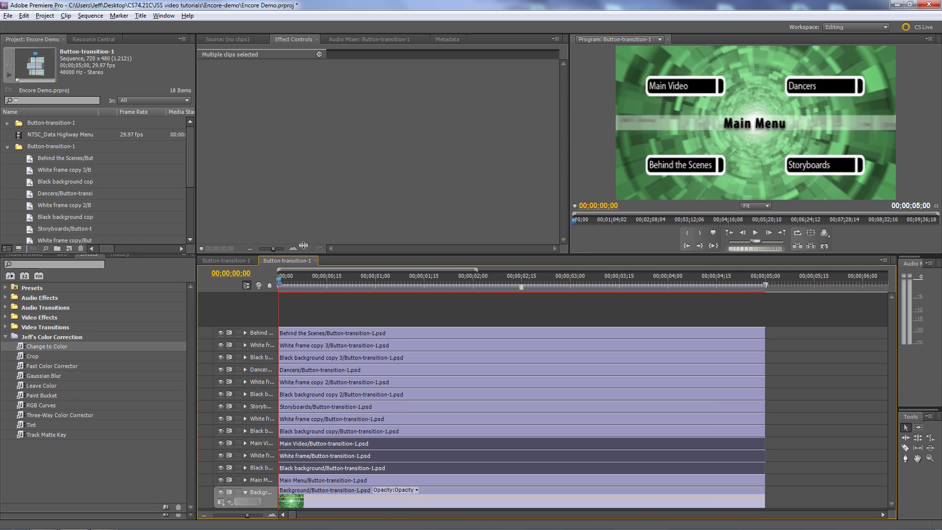
left_click(816, 452)
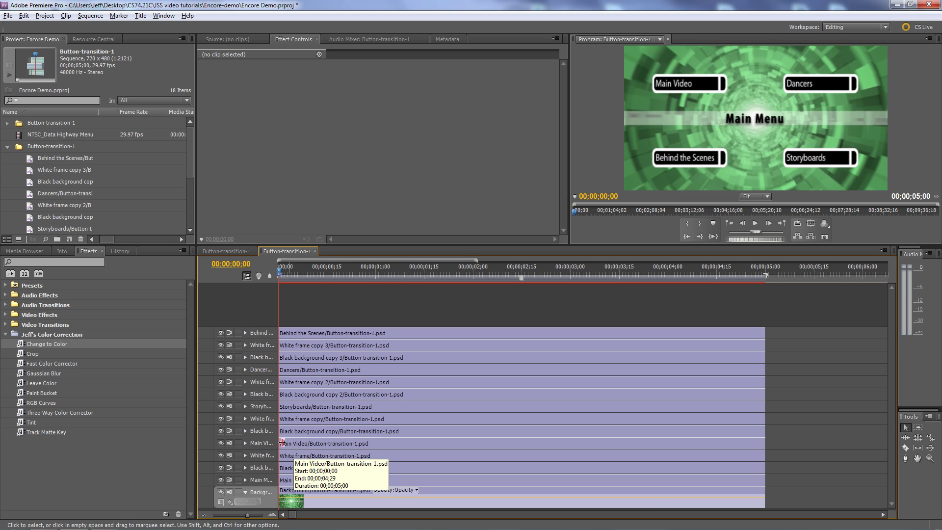
Step: Hide the Storyboards, Dancers and Behind the Scenes button layers and their backgrounds
left_click(221, 431)
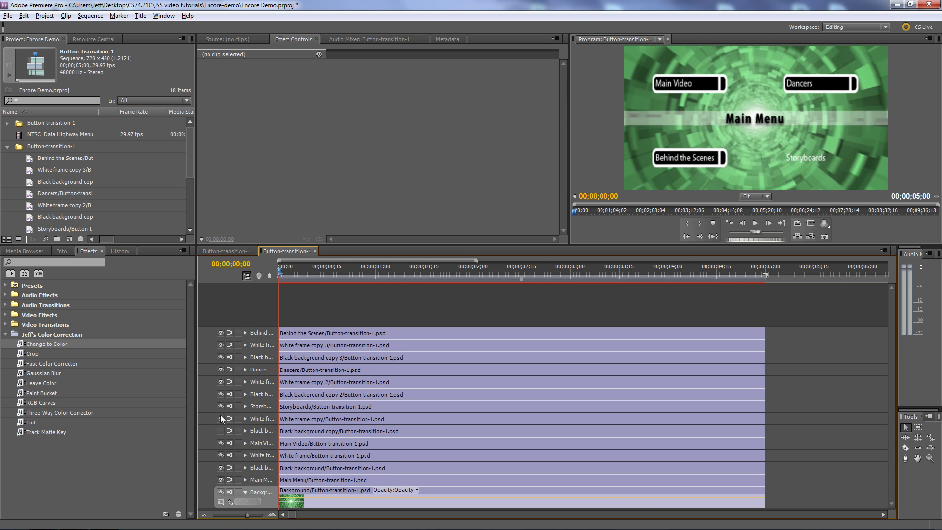
left_click(221, 406)
left_click(221, 394)
left_click(221, 382)
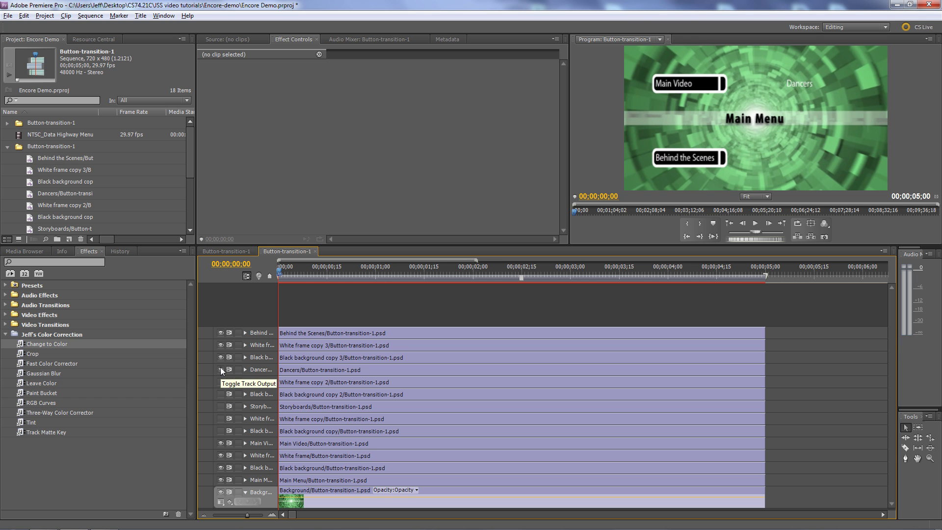
left_click(221, 370)
left_click(221, 357)
left_click(220, 344)
left_click(221, 333)
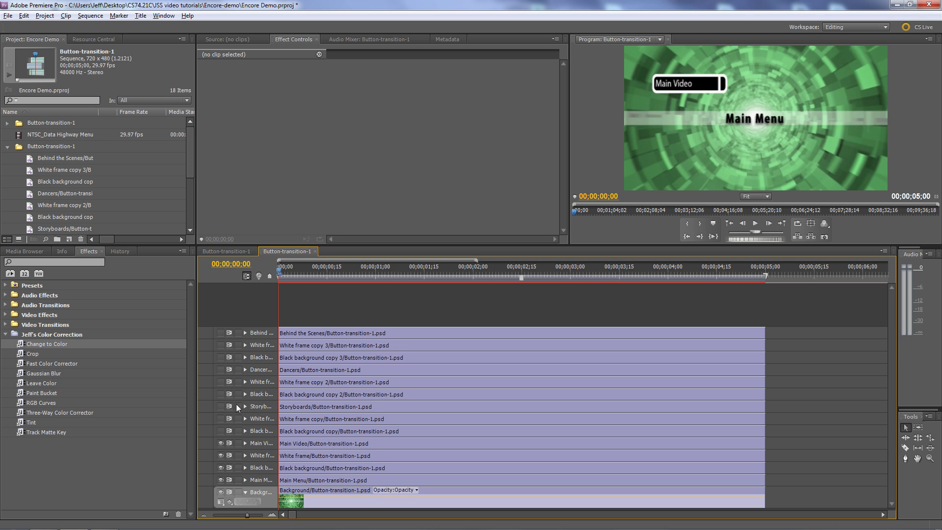
Step: Hide the Main Menu title and green background layers, then show the other Button-transition-1 sequence
left_click(221, 480)
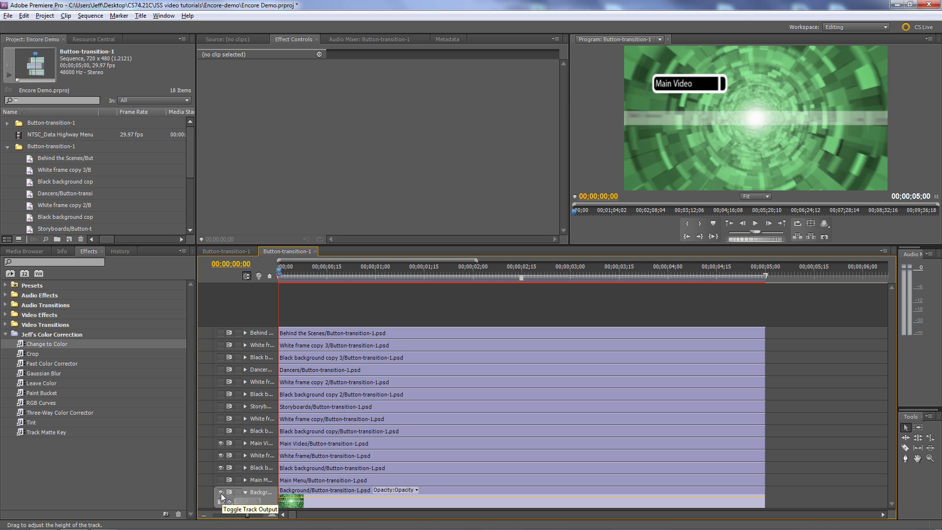
left_click(221, 492)
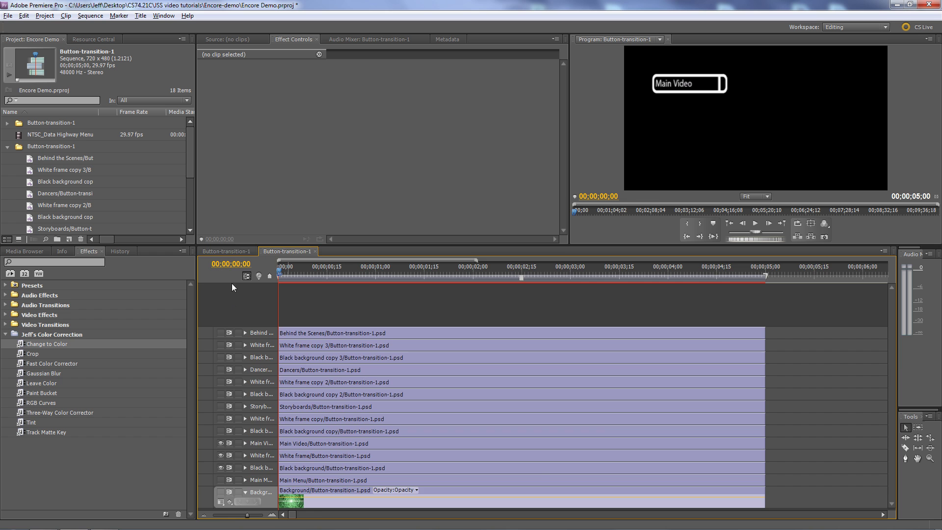
left_click(228, 251)
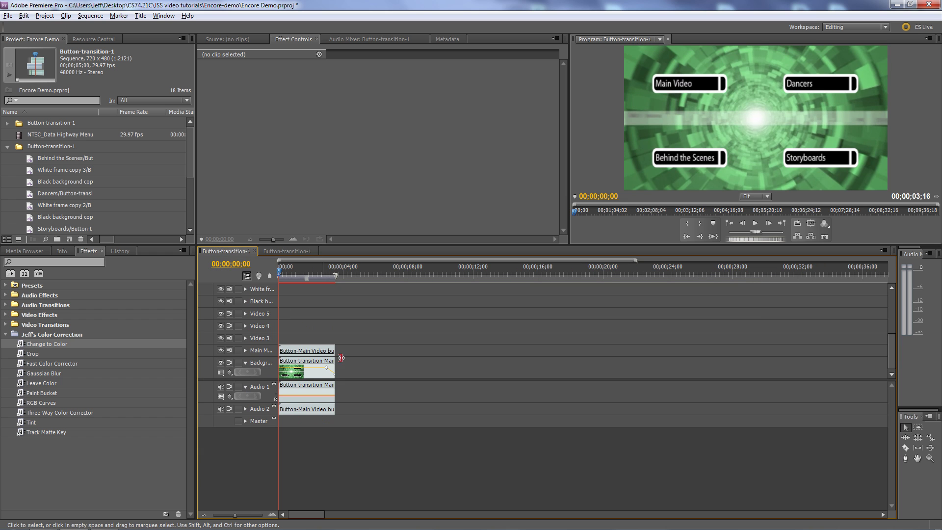
Step: Inspect the Main Video button by toggling its and the background's tracks, then select the PSD sequence's Background clip
left_click(294, 351)
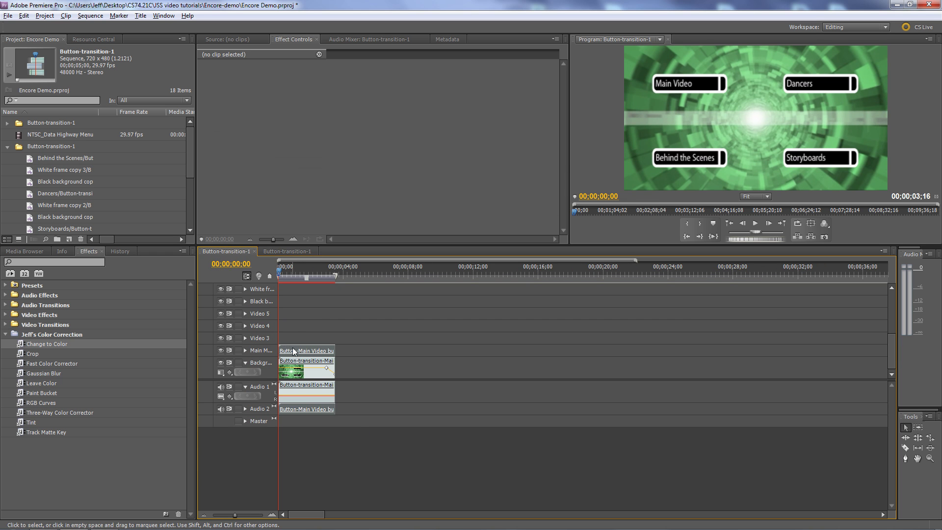
left_click(221, 363)
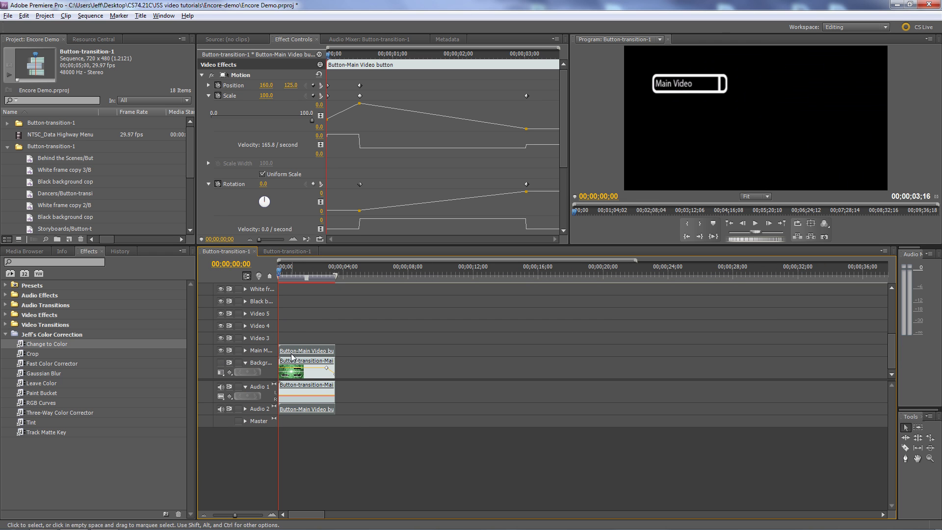
left_click(221, 363)
left_click(221, 350)
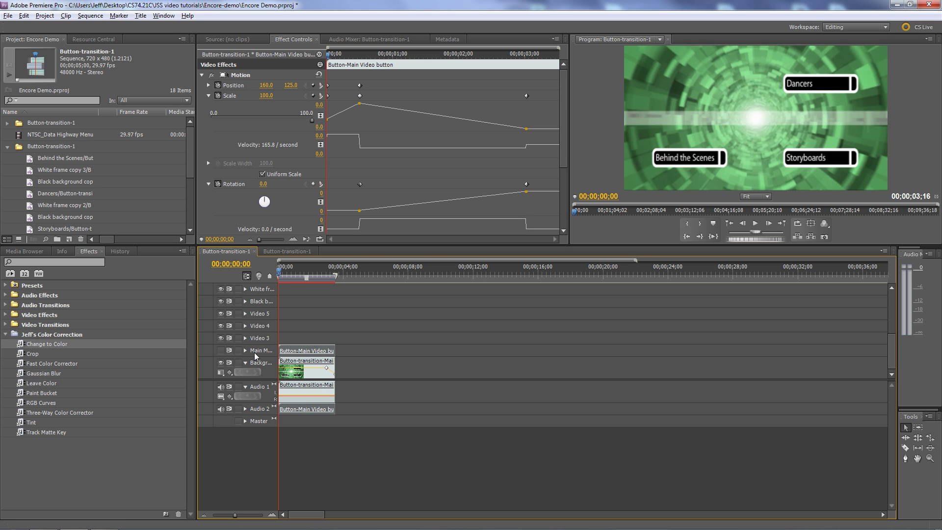
left_click(221, 351)
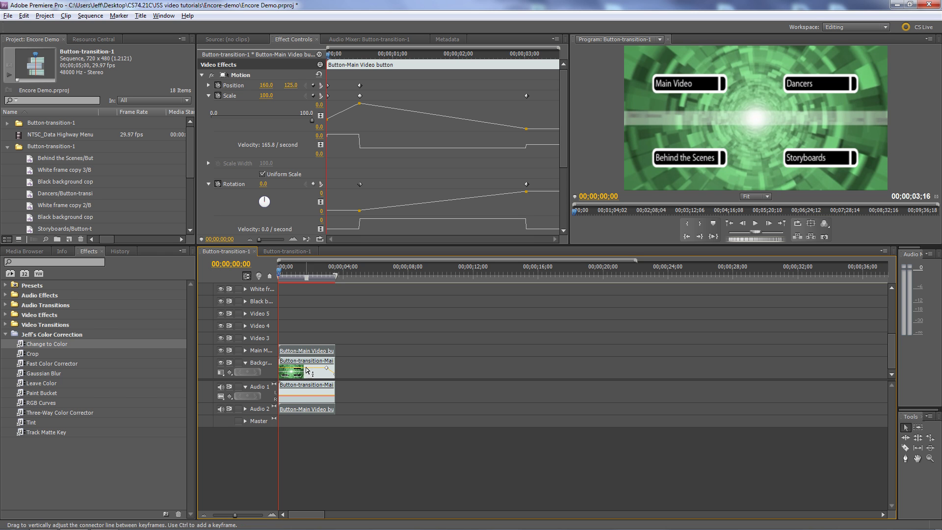
left_click(290, 251)
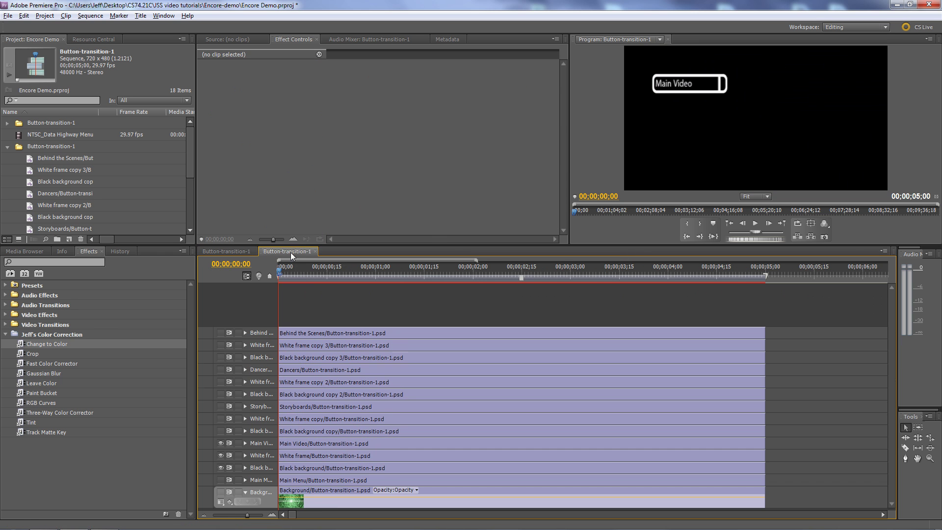
left_click(320, 493)
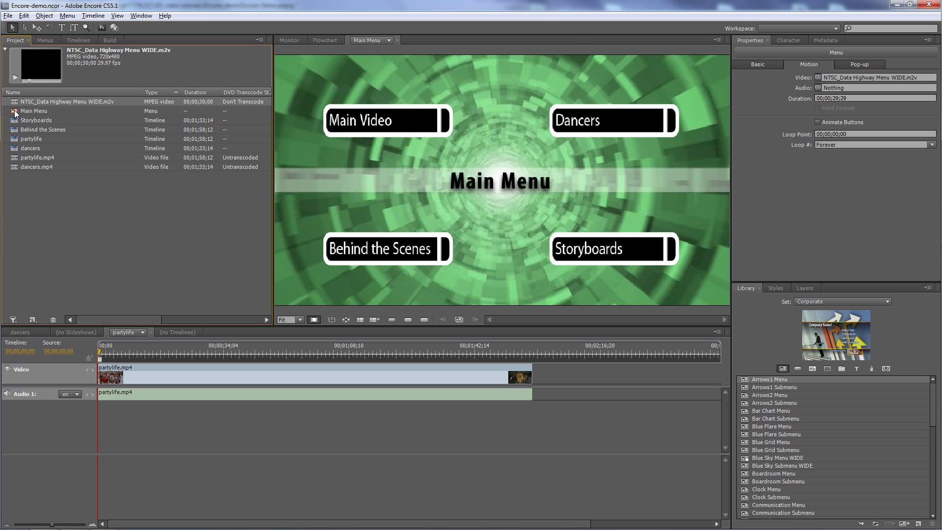
Step: Select the NTSC_Data Highway Menu WIDE.m2v asset and bring up its context menu
left_click(14, 102)
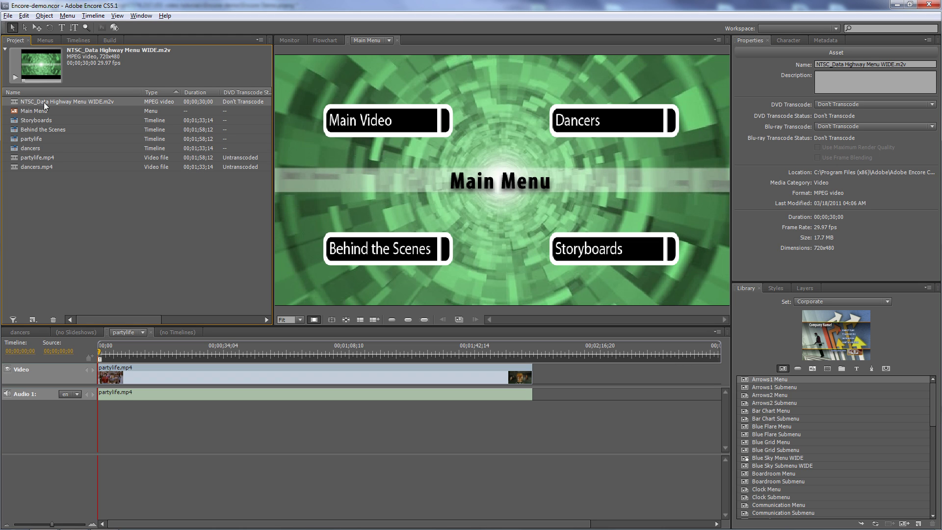
right_click(14, 104)
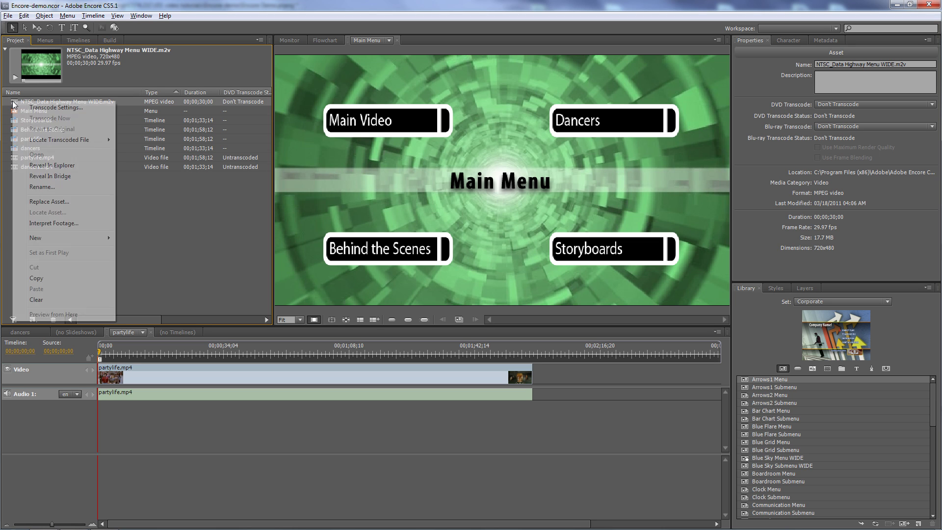
Step: Reveal NTSC_Data Highway Menu WIDE.m2v in the Corporate NTSC folder, then close Explorer
left_click(48, 165)
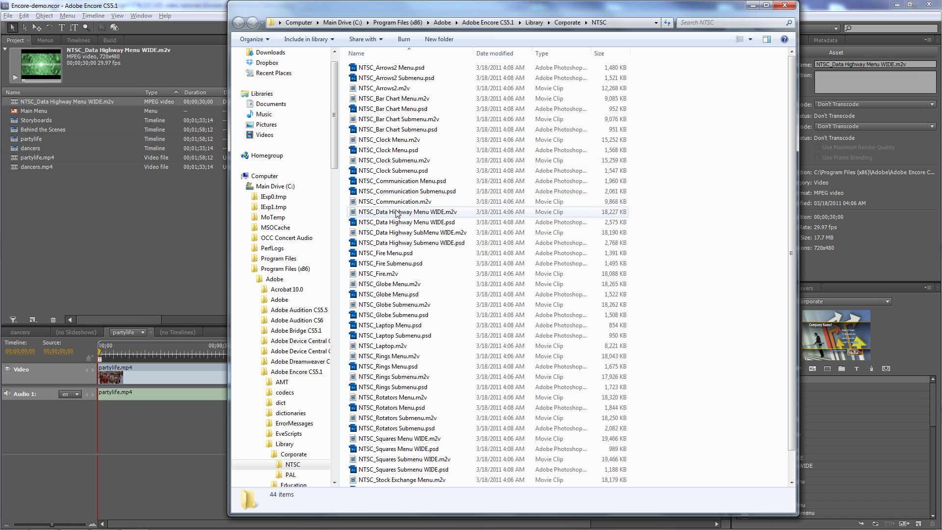
left_click(388, 216)
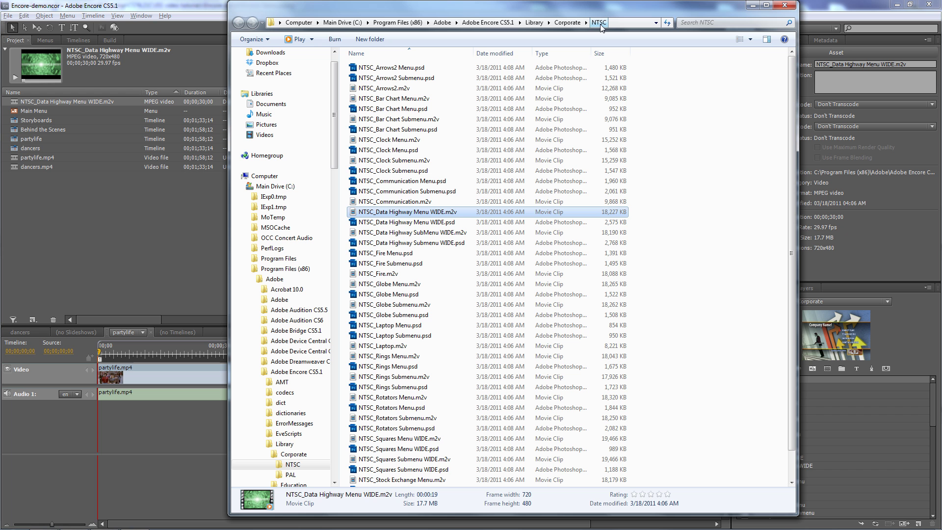
left_click(785, 5)
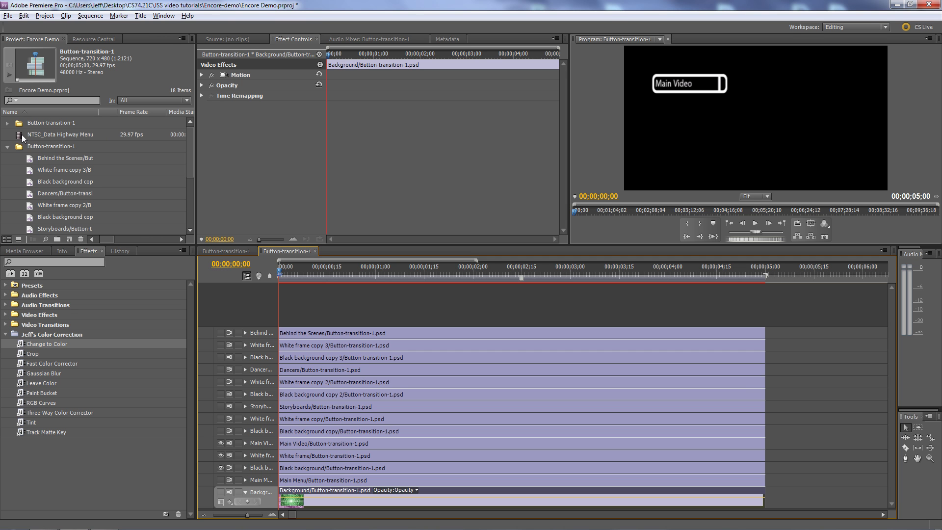
Step: Place NTSC_Data Highway Menu WIDE.m2v on the Background track and trim it to end at 00;00;05;00
left_click(7, 147)
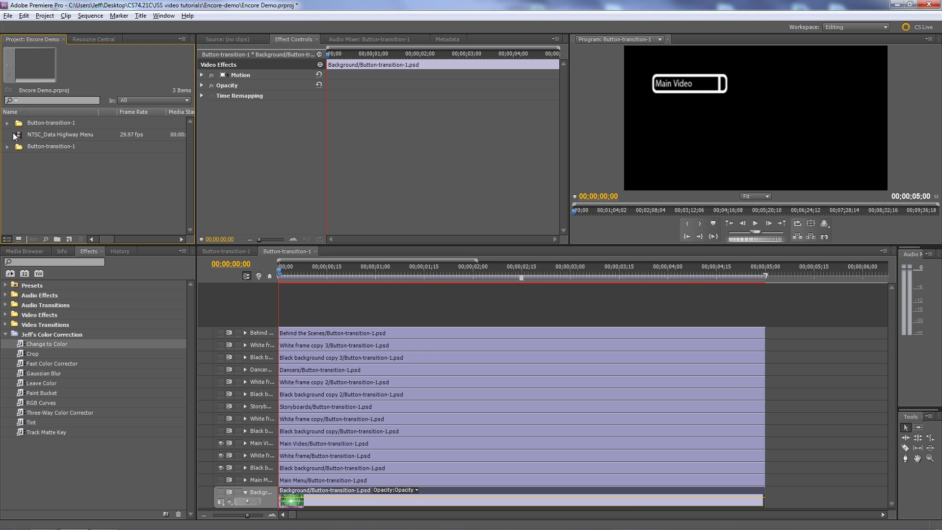
double_click(17, 191)
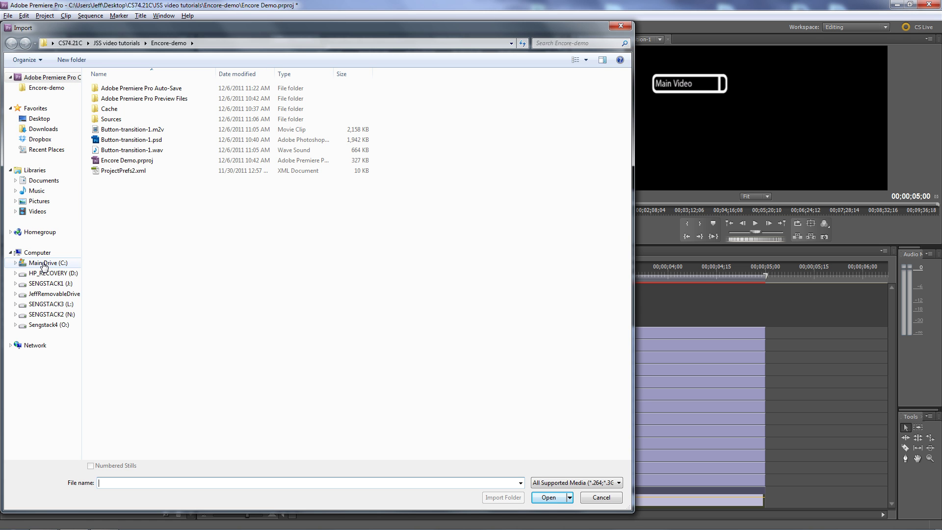
left_click(605, 500)
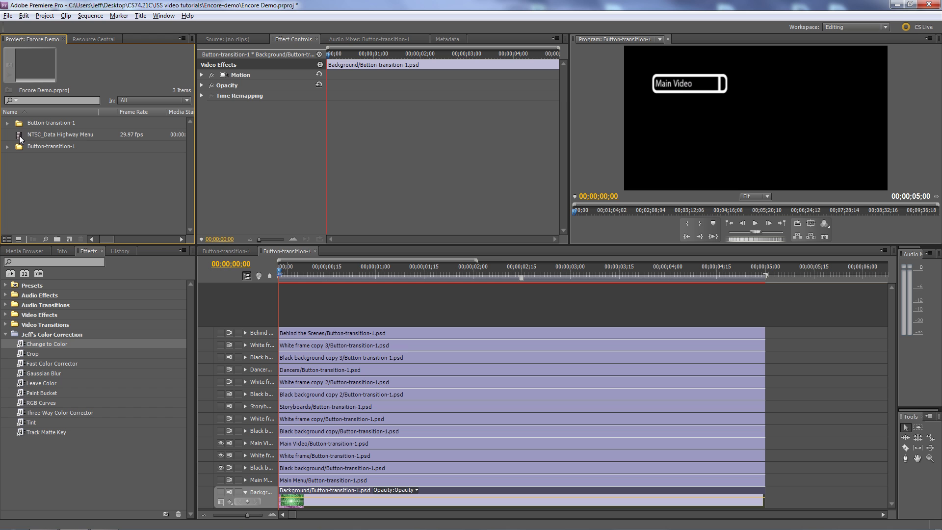
left_click_drag(19, 135, 273, 499)
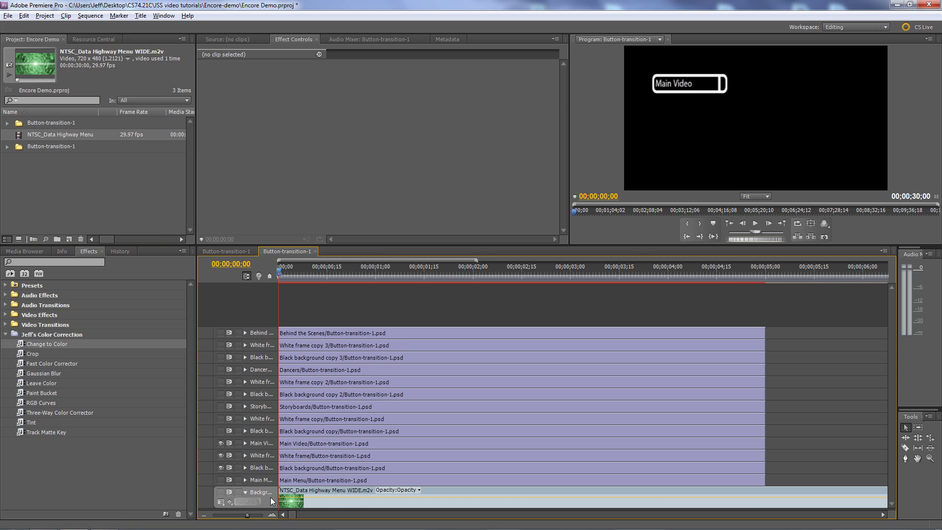
key("backslash")
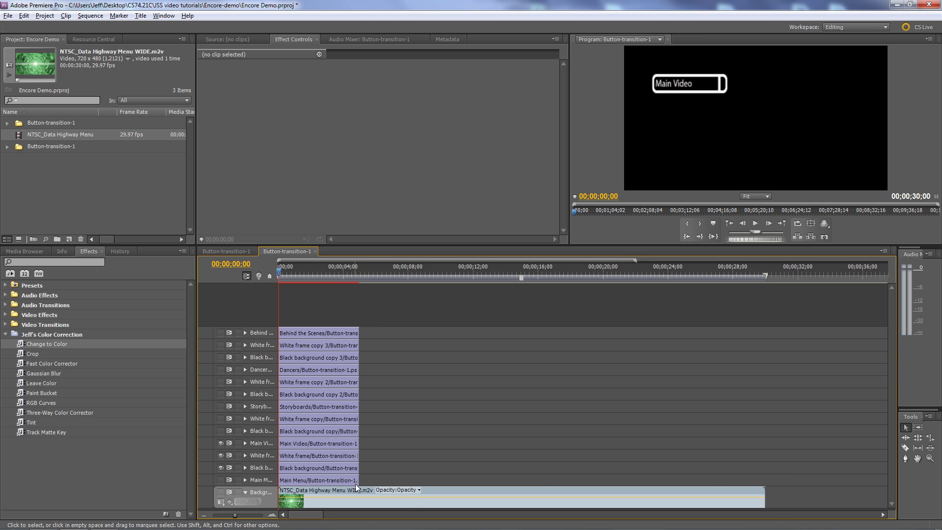
left_click_drag(764, 495, 358, 495)
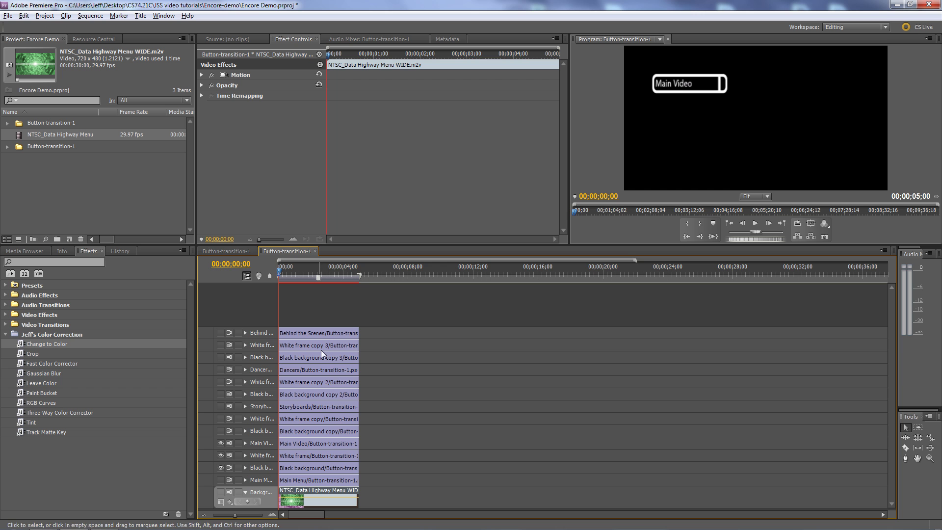
Step: Switch to the first Button-transition-1 sequence and briefly hide then restore the Main Menu track
left_click(283, 273)
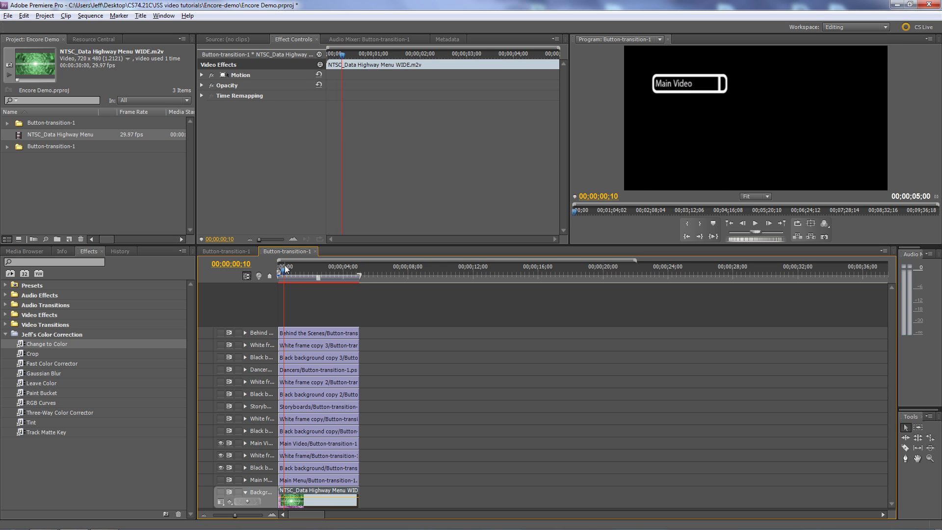
left_click(240, 252)
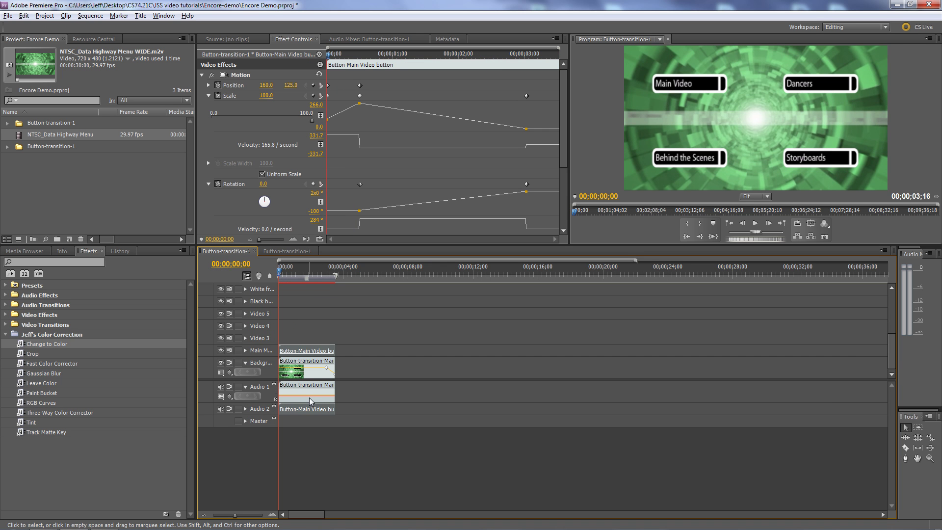
left_click(303, 373)
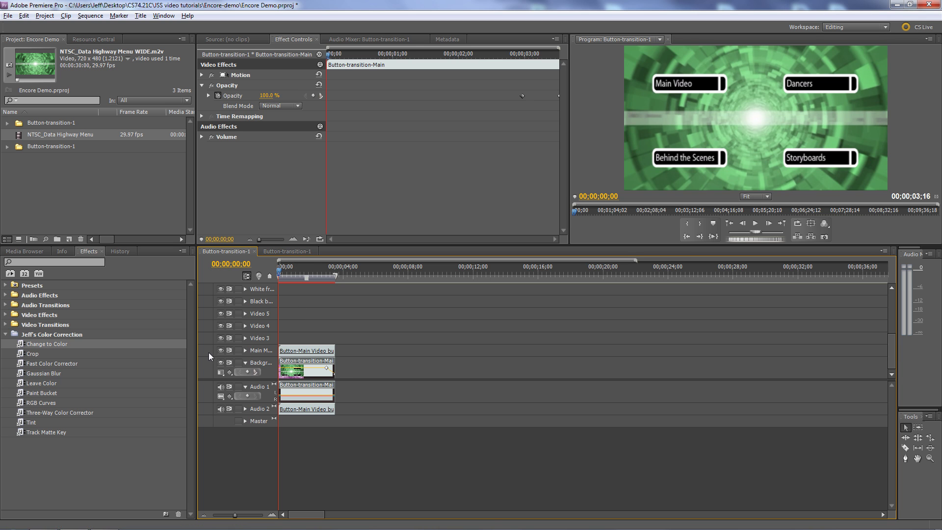
left_click(221, 350)
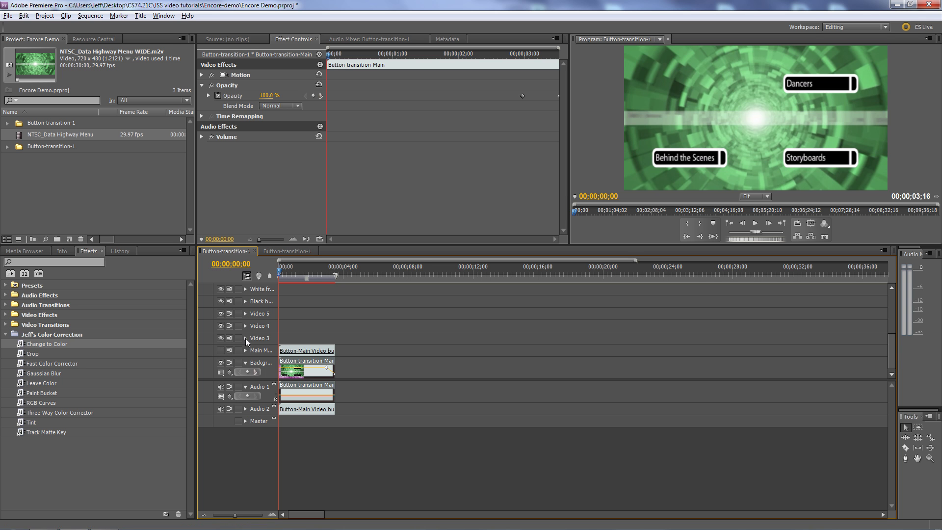
left_click(290, 276)
mouse_move(290, 278)
left_mouse_down()
mouse_move(304, 274)
mouse_move(279, 274)
left_mouse_up()
left_click(220, 350)
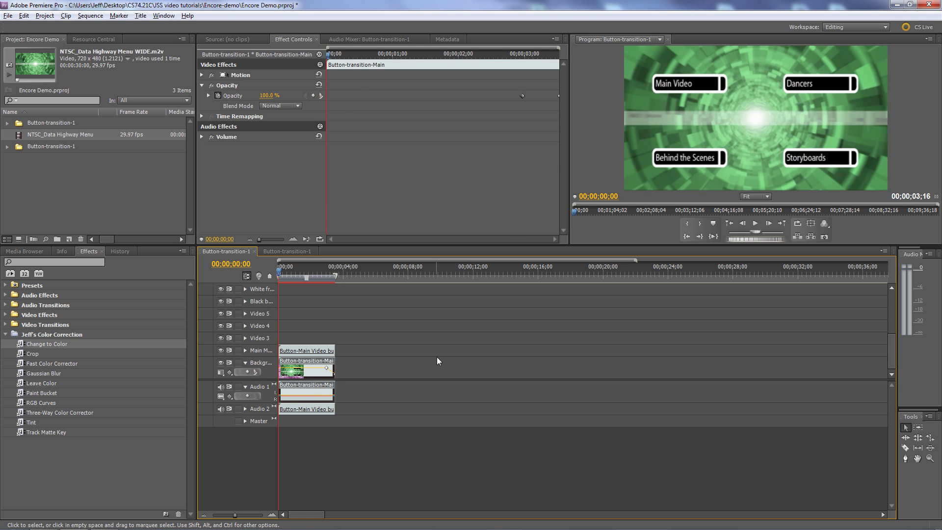
Step: Play the Main Video button's transition animation, then rewind to the sequence start
left_click(295, 351)
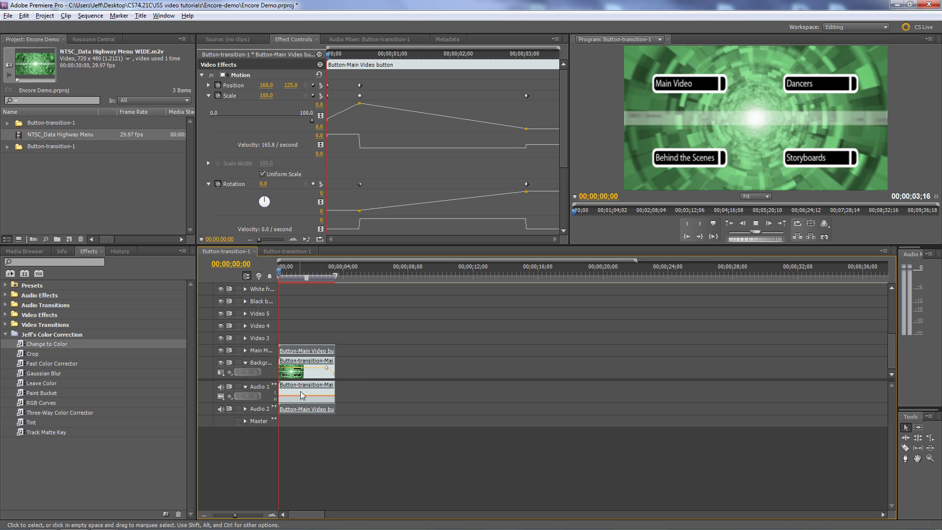
key("space")
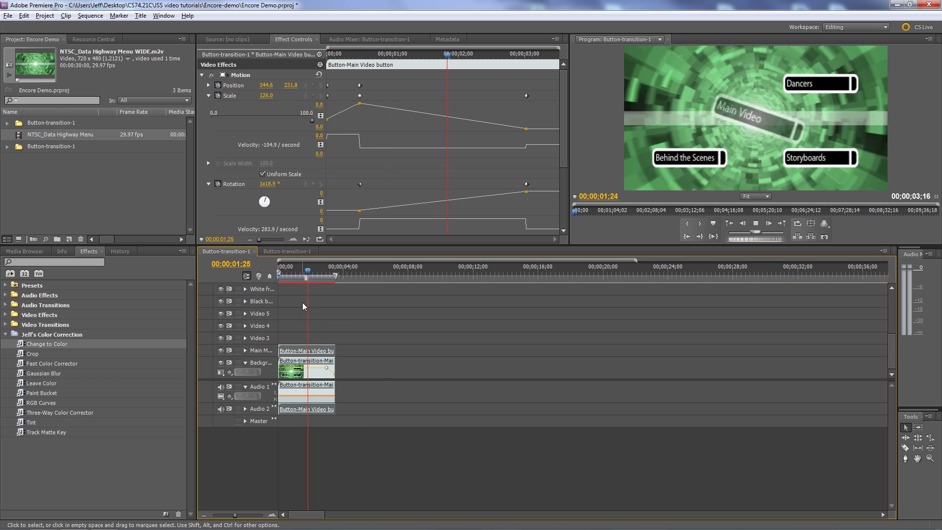
key("space")
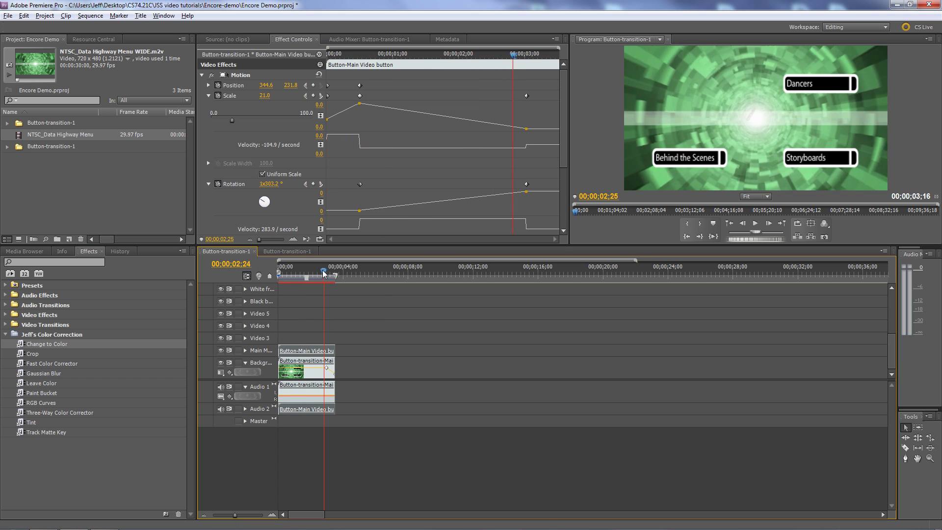
left_click_drag(324, 273, 278, 274)
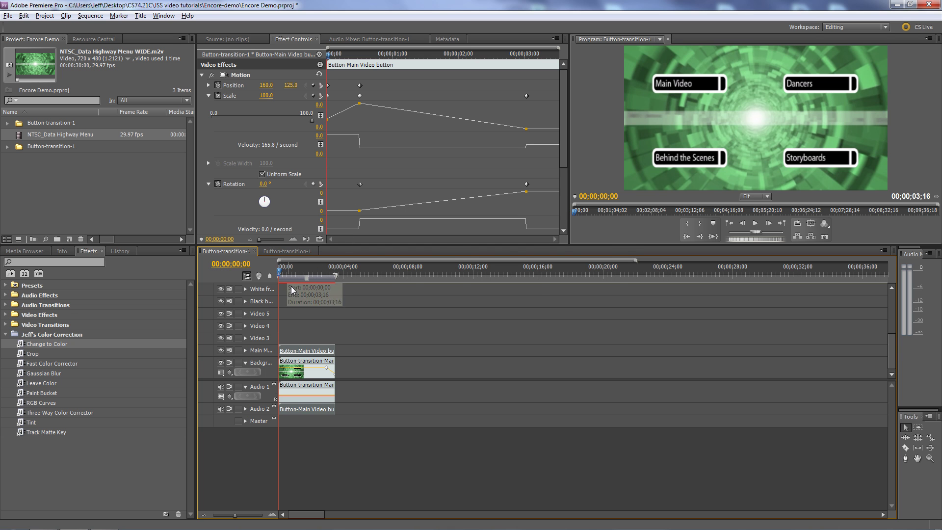
Step: Back in Encore, import Button-transition-1.m2v through the Import as Asset dialog
key("alt+Tab")
key("alt+Tab")
key("alt+Tab")
key("alt+Tab")
key("alt+Tab")
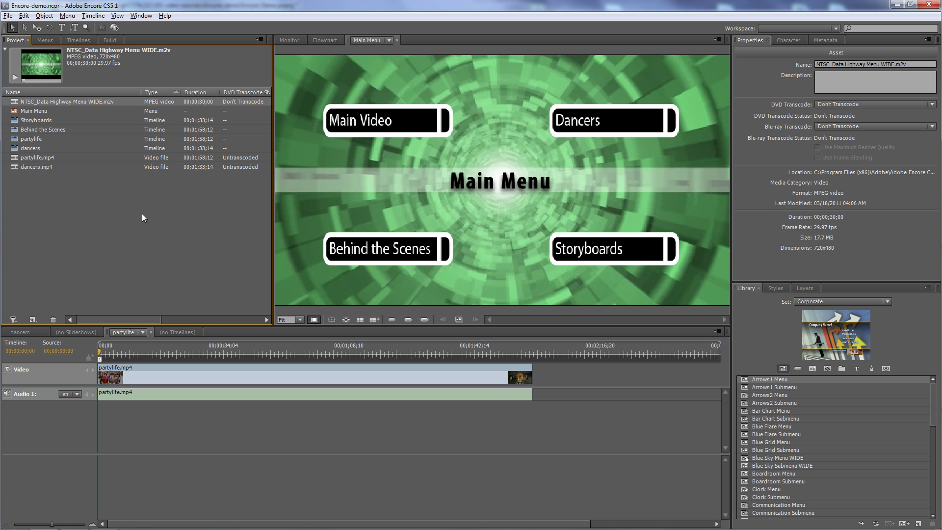
double_click(67, 226)
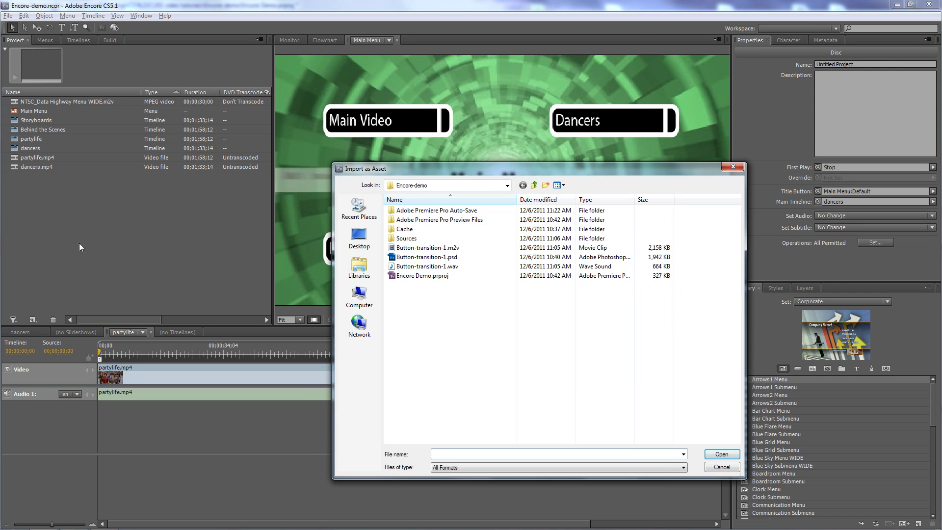
double_click(398, 250)
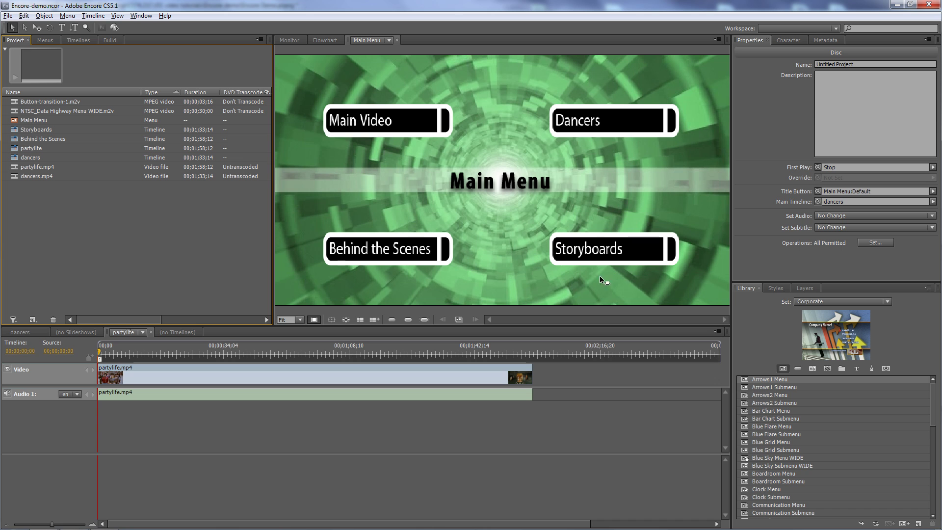
Step: Set Button-transition-1.m2v as the Main Video button's transition asset, keeping its partylife:Chapter 1 link
left_click(414, 122)
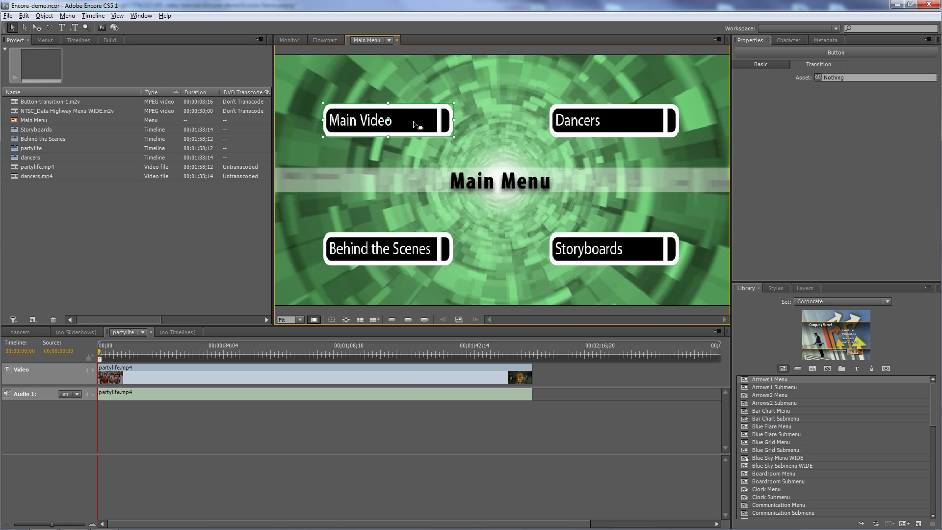
left_click(772, 64)
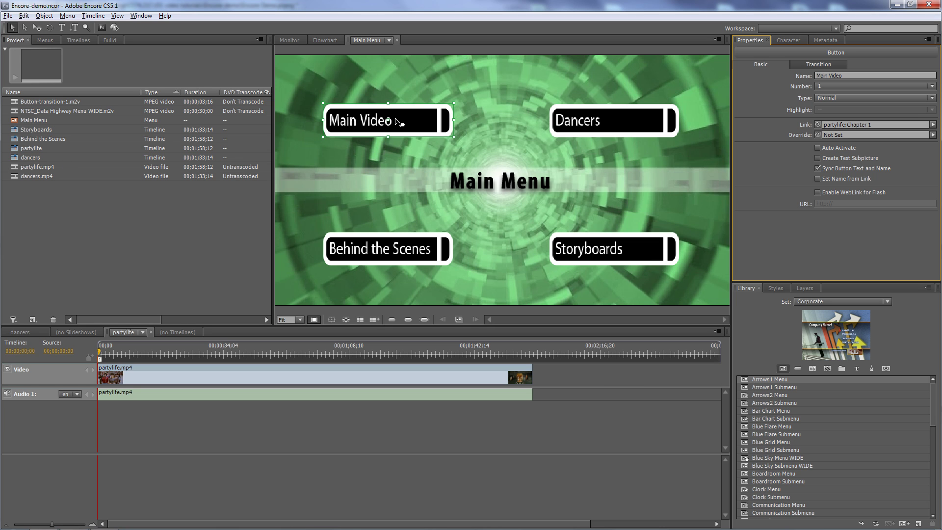
left_click(814, 64)
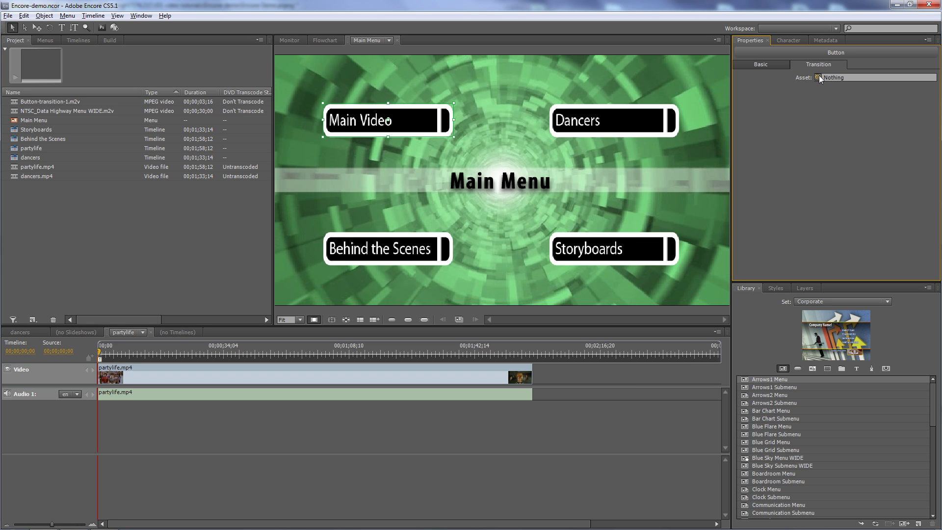
left_click_drag(818, 76, 16, 104)
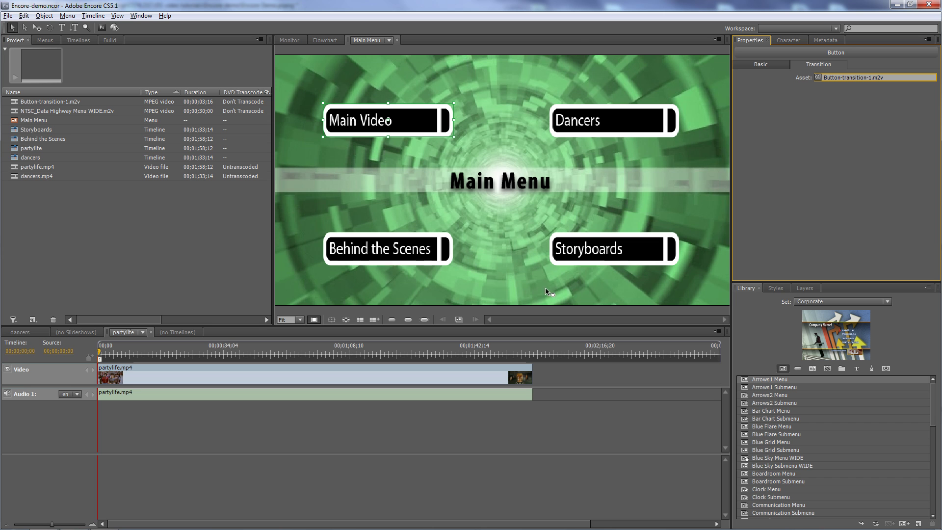
right_click(497, 256)
left_click(551, 480)
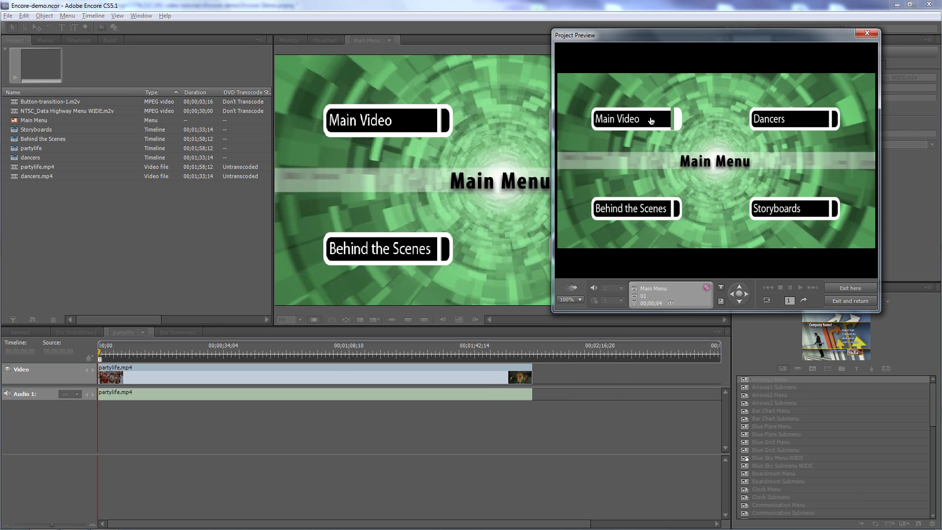
left_click(650, 121)
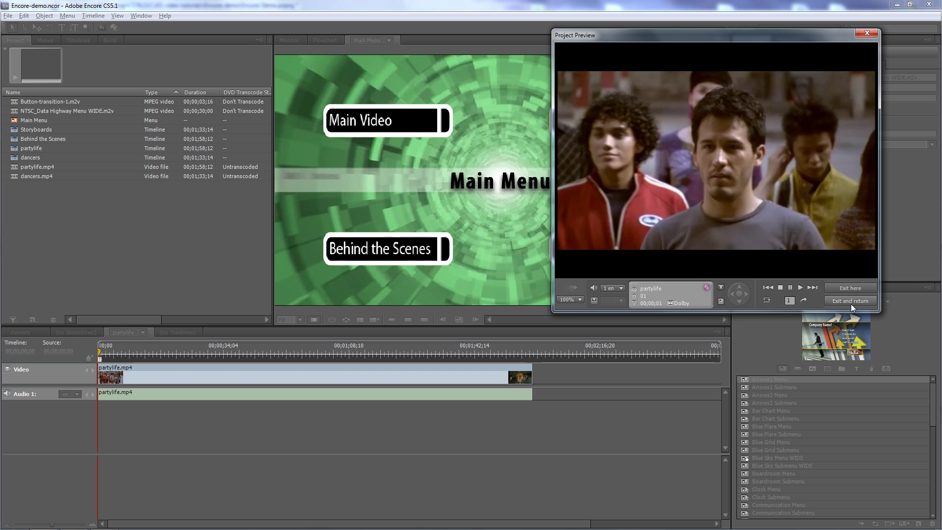
left_click(850, 304)
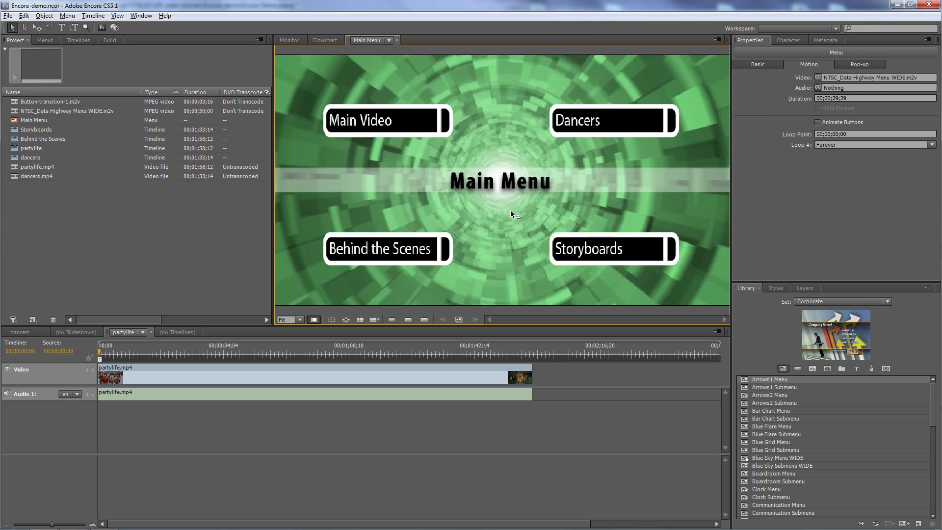